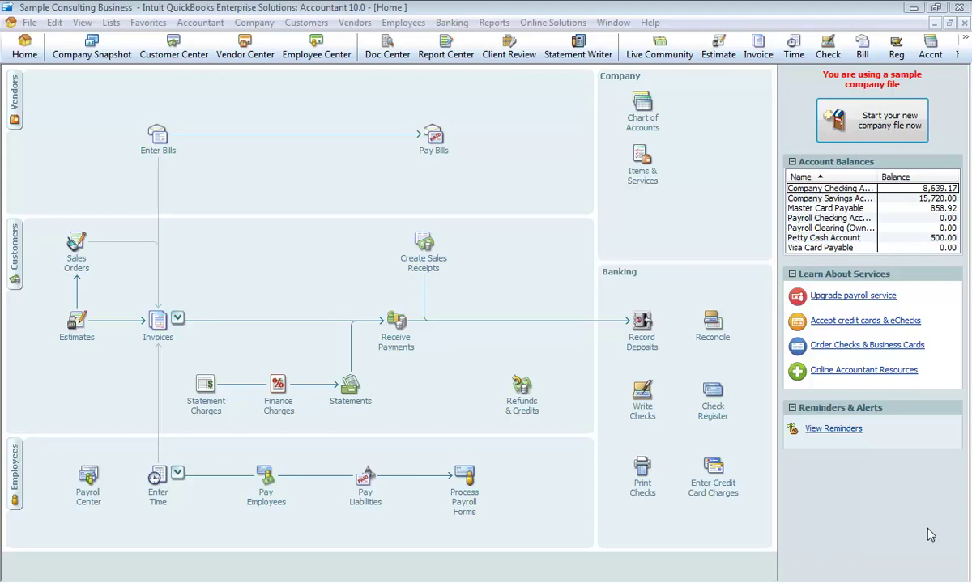
# Step: View the What's New page among the Learning Center tutorials and close the Learning Center
pyautogui.click(651, 24)
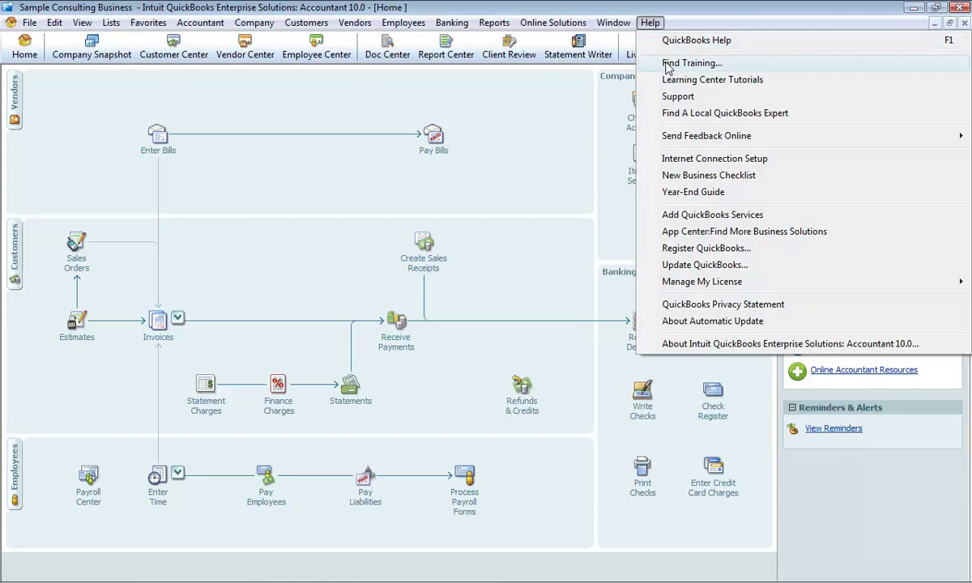
pyautogui.click(671, 80)
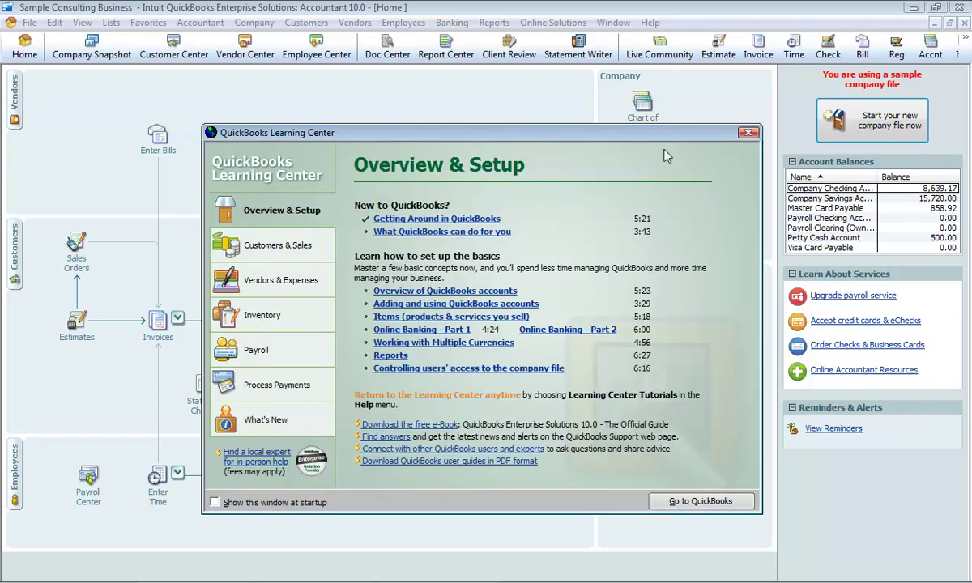
pyautogui.click(271, 421)
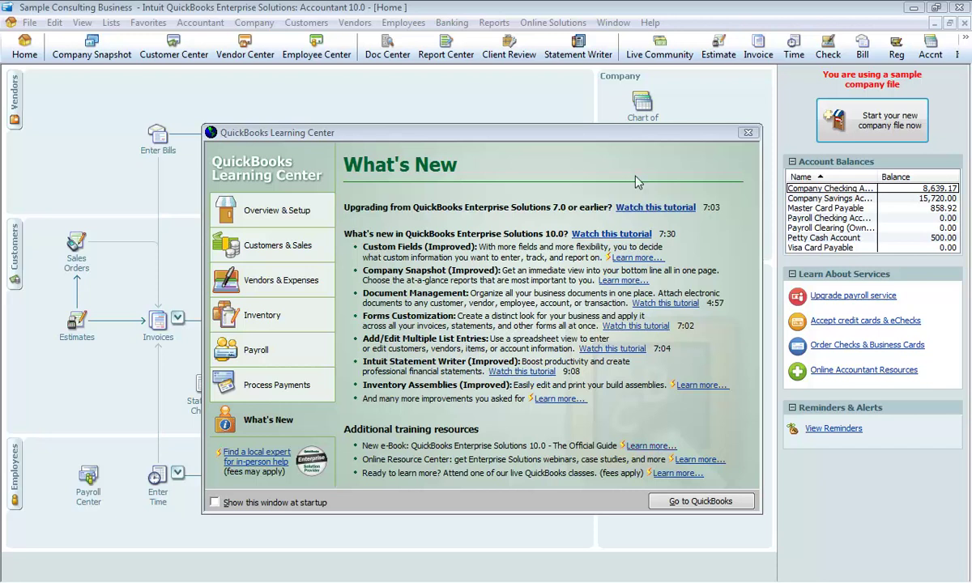
pyautogui.click(754, 134)
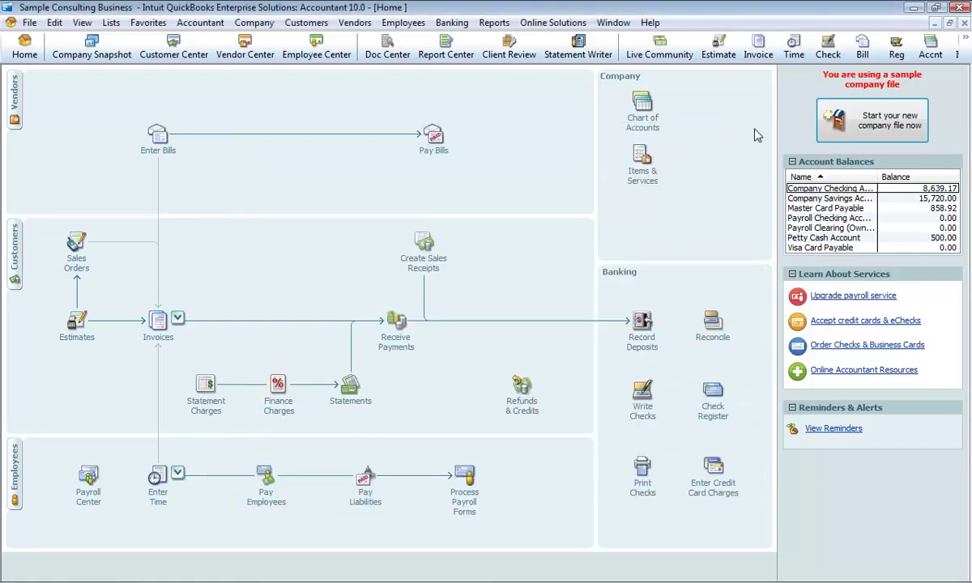
# Step: Show the Open Window List and use it to switch to the Create Invoices window
pyautogui.click(80, 25)
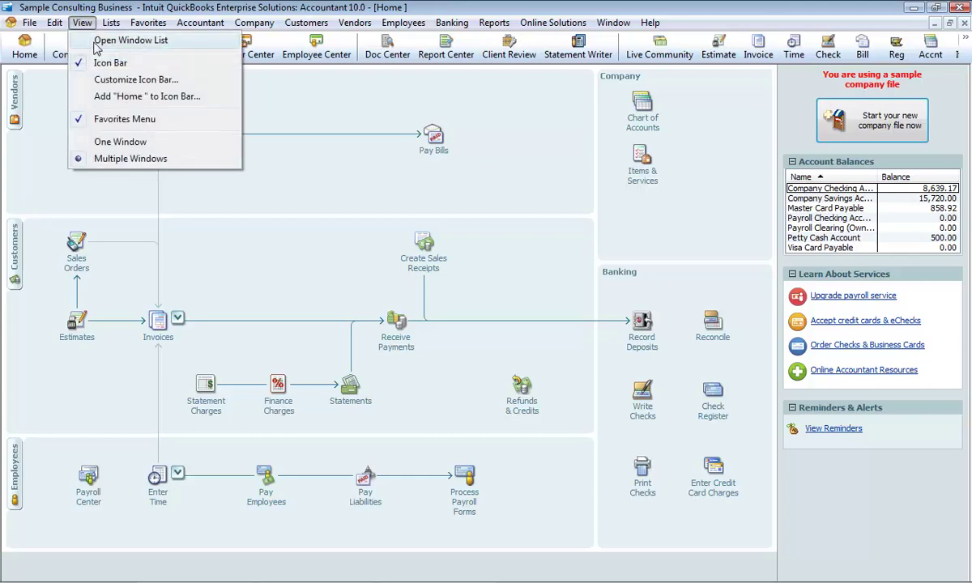
pyautogui.click(98, 41)
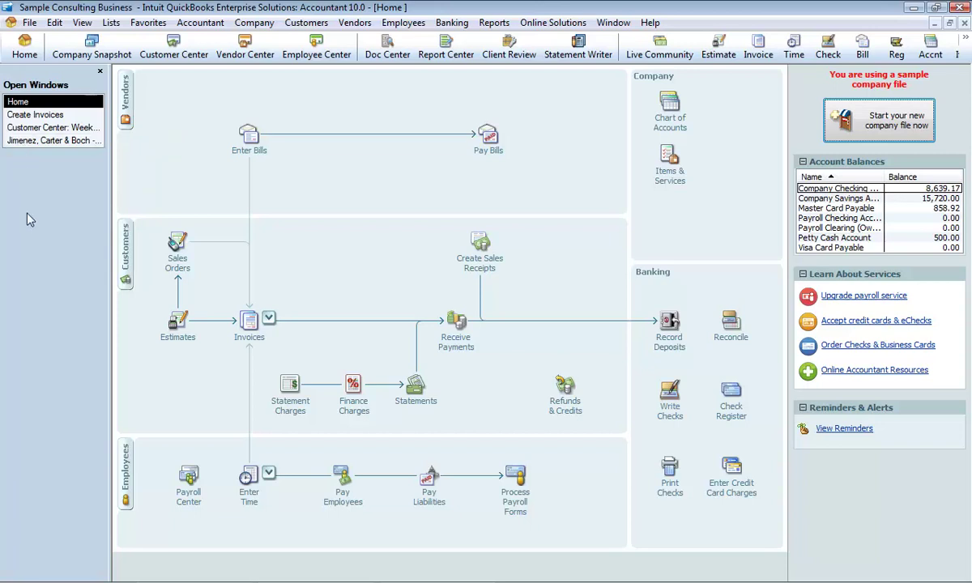
pyautogui.click(84, 24)
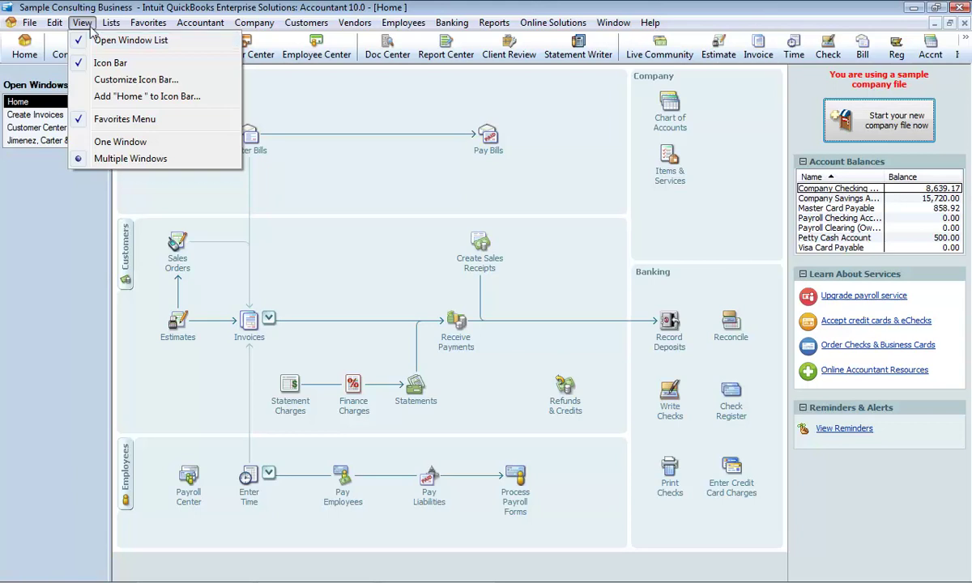
pyautogui.click(84, 25)
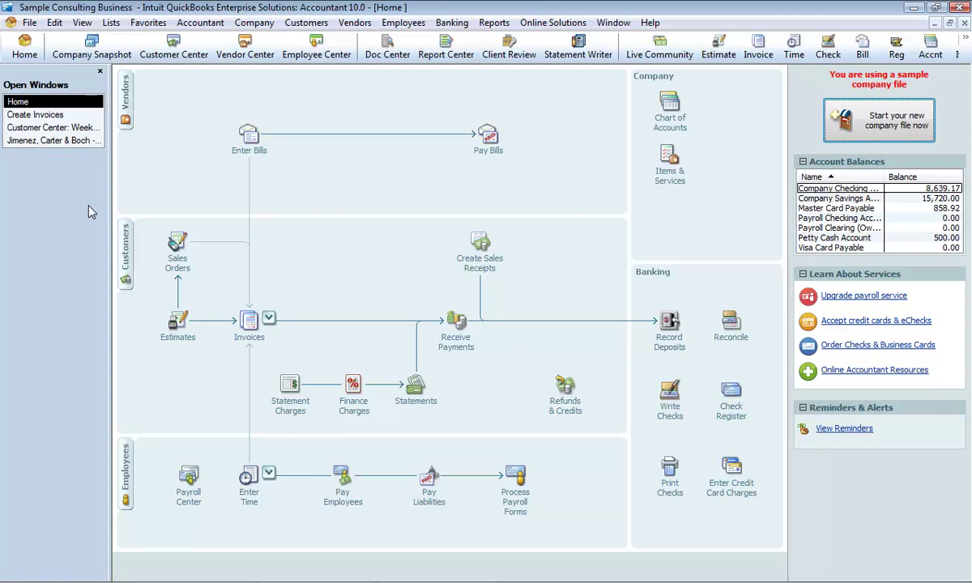
pyautogui.click(41, 115)
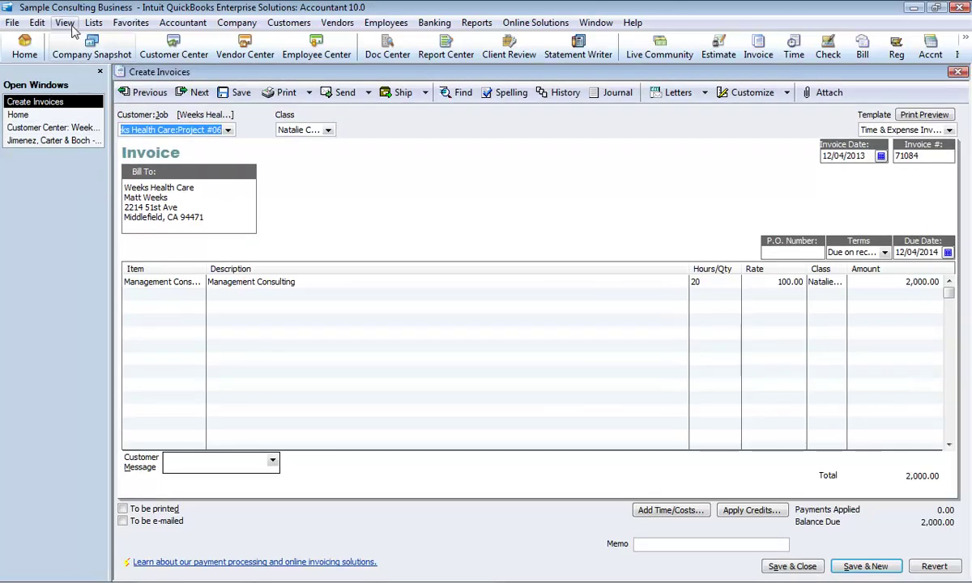
# Step: Try the Multiple Windows view, moving the Home and Customer Center windows apart, and return to the One Window view
pyautogui.click(66, 23)
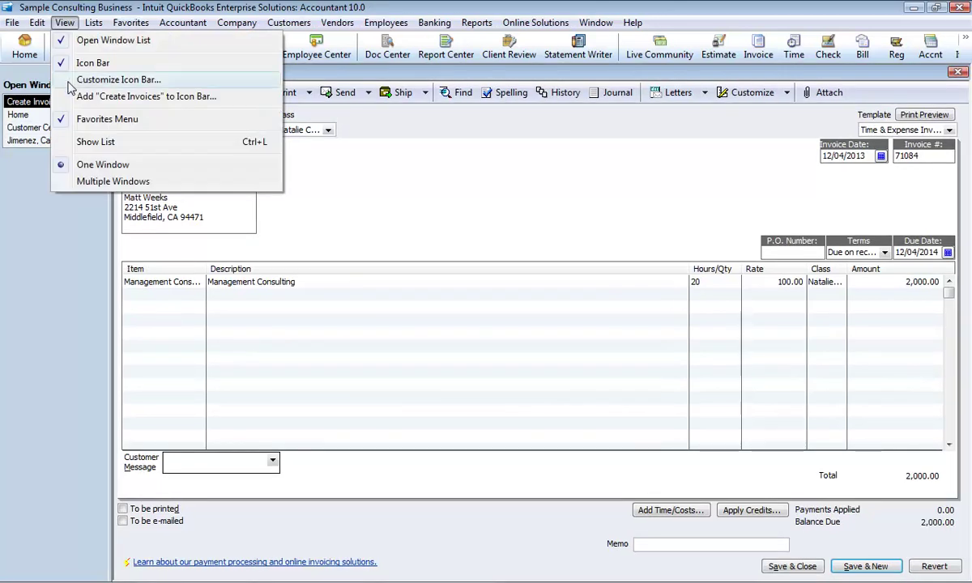
pyautogui.click(89, 181)
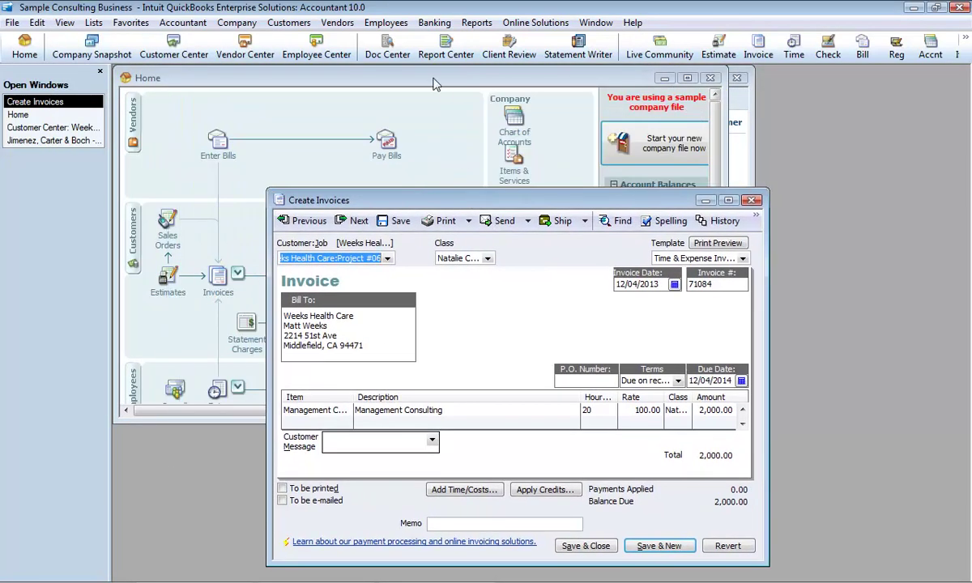
pyautogui.moveTo(434, 82); pyautogui.dragTo(716, 79)
pyautogui.moveTo(349, 79); pyautogui.dragTo(302, 95)
pyautogui.click(721, 91)
pyautogui.click(314, 97)
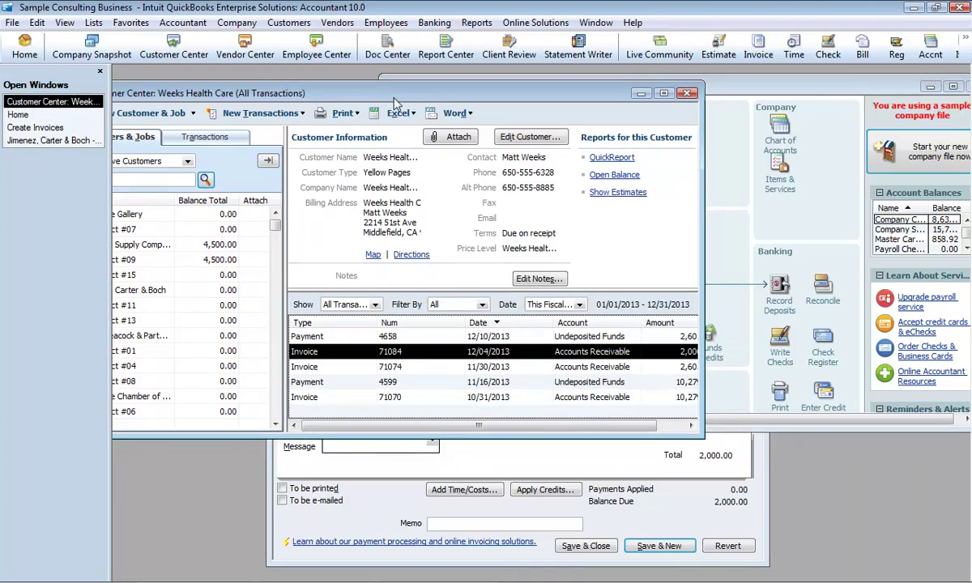
pyautogui.click(69, 23)
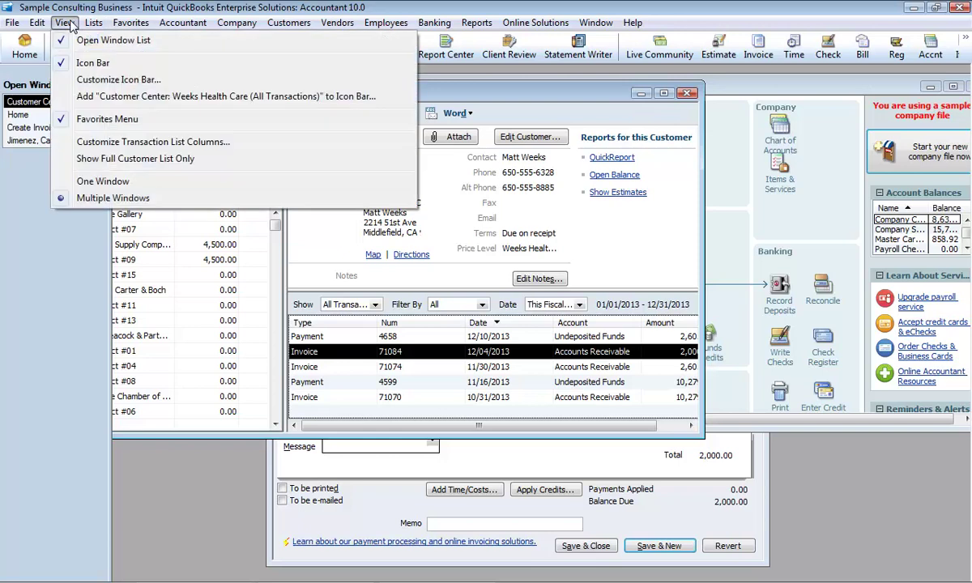
pyautogui.click(81, 186)
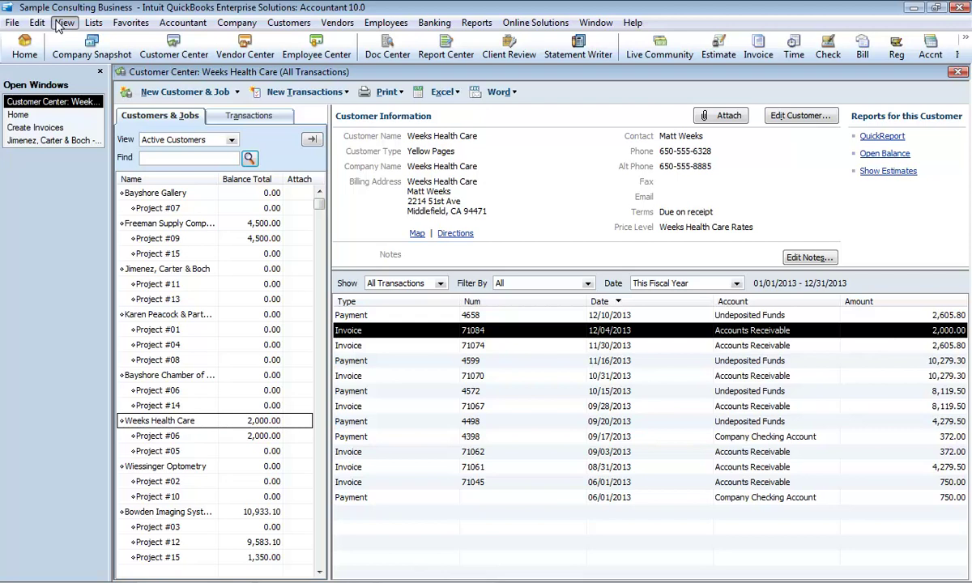
# Step: Examine the options for customizing the icon bar and leave them without making changes
pyautogui.click(59, 26)
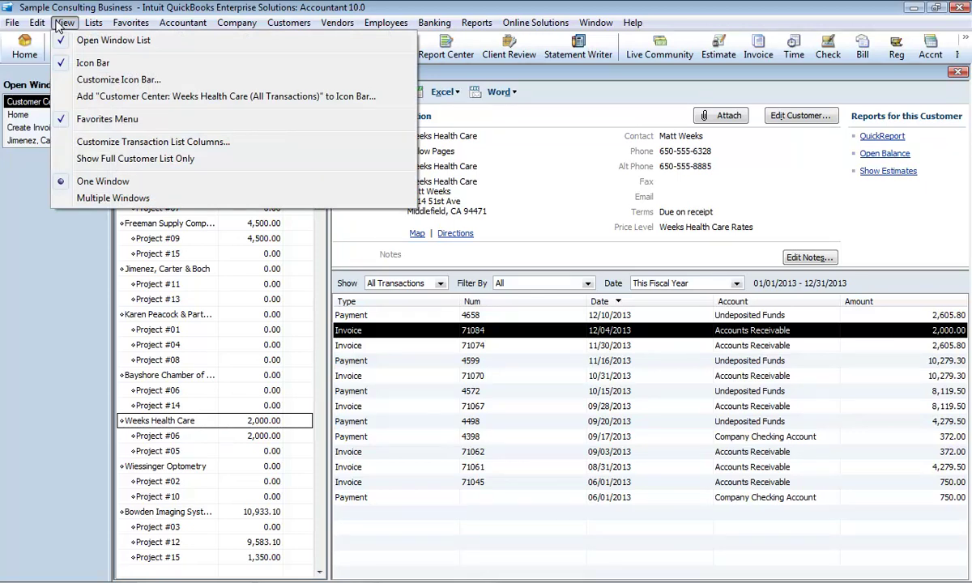
pyautogui.click(75, 80)
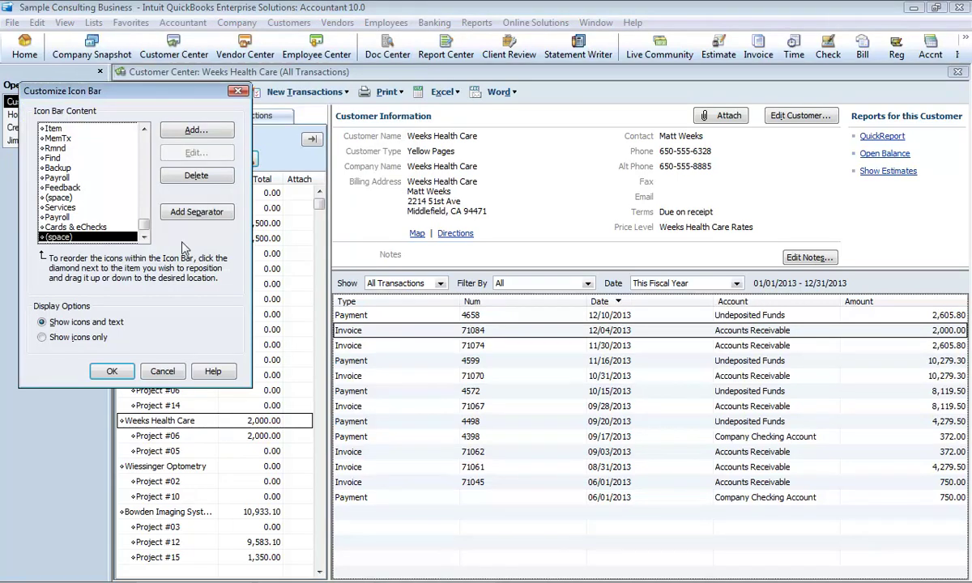
pyautogui.click(159, 371)
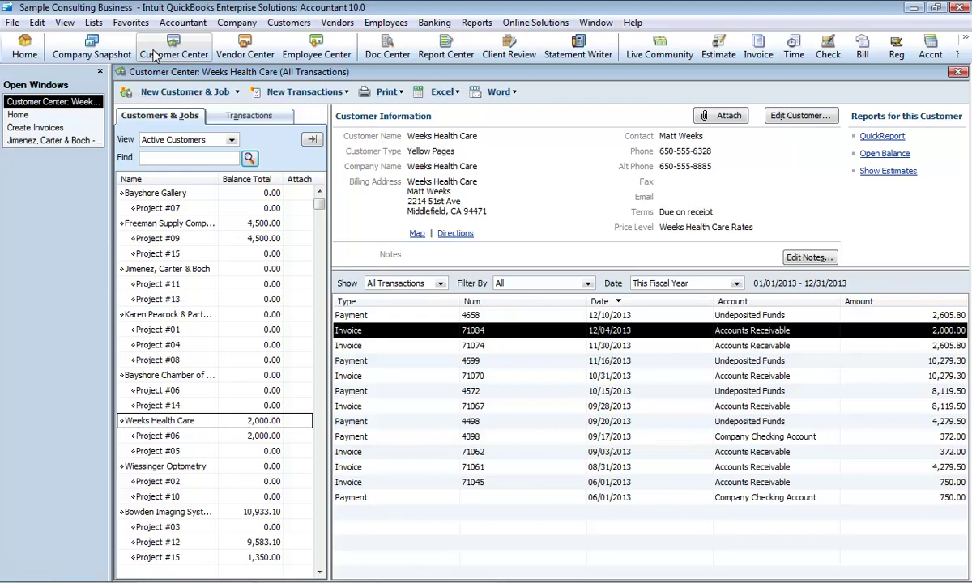
# Step: Look over the Vendor Center and the Employee Center, including its payroll information, ending on the employee list
pyautogui.click(239, 55)
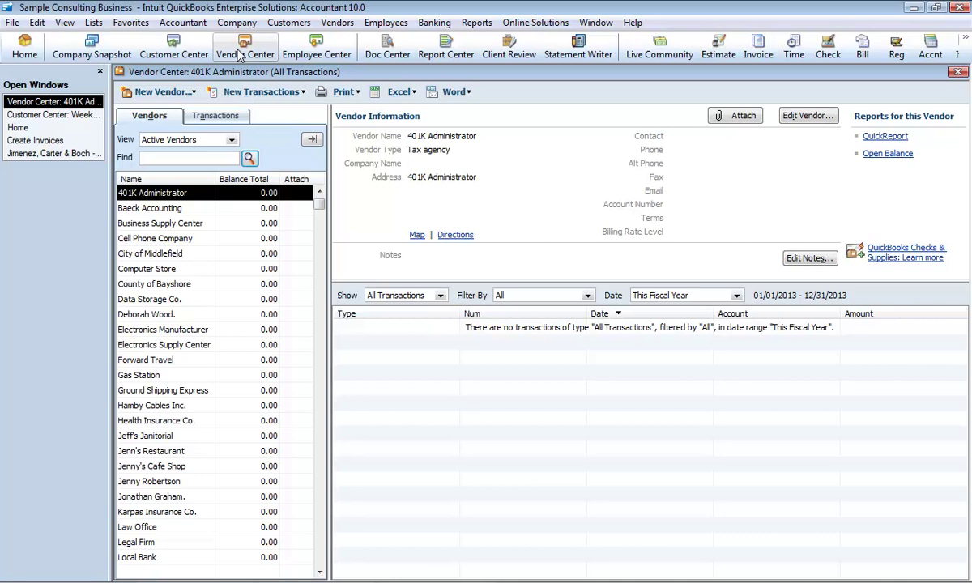
pyautogui.click(320, 52)
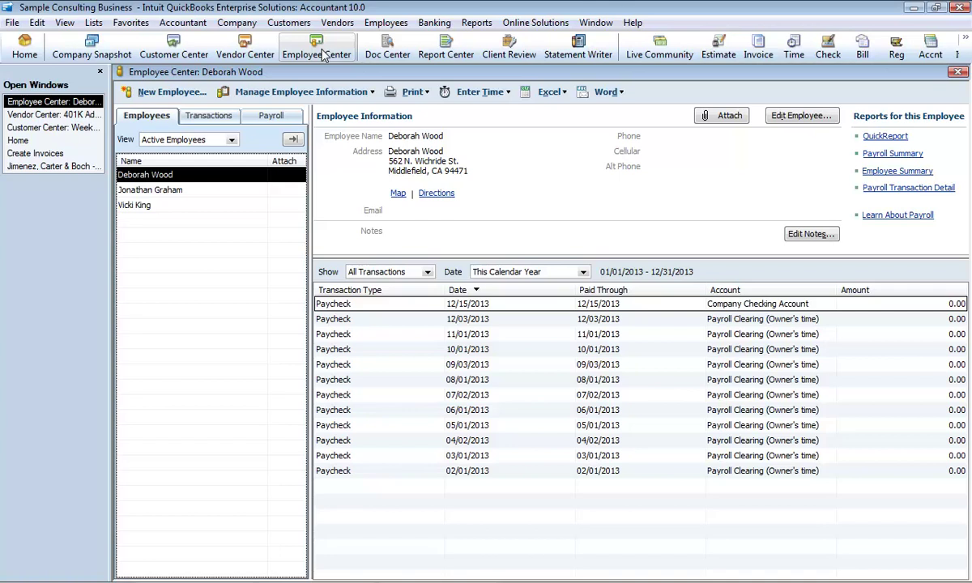
pyautogui.click(275, 116)
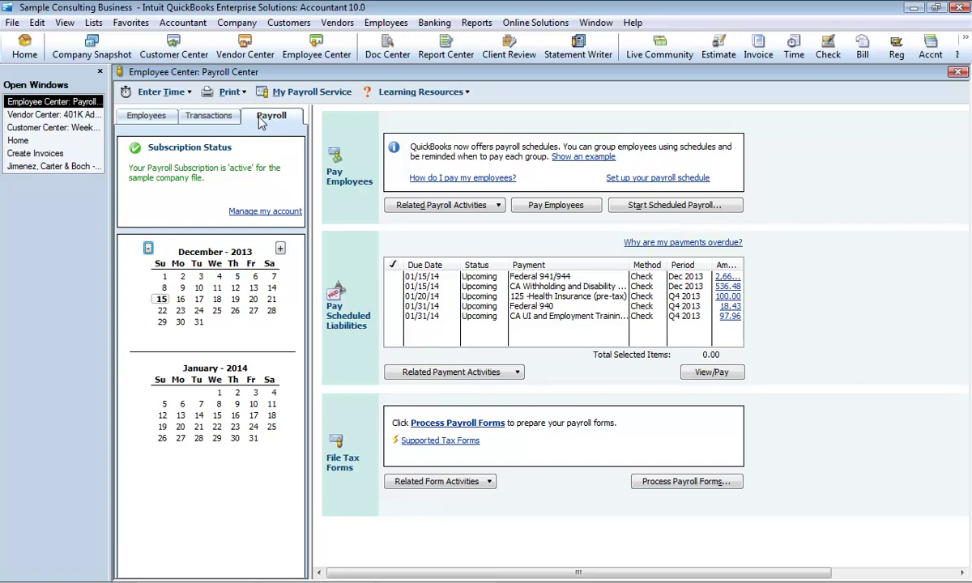
pyautogui.click(159, 118)
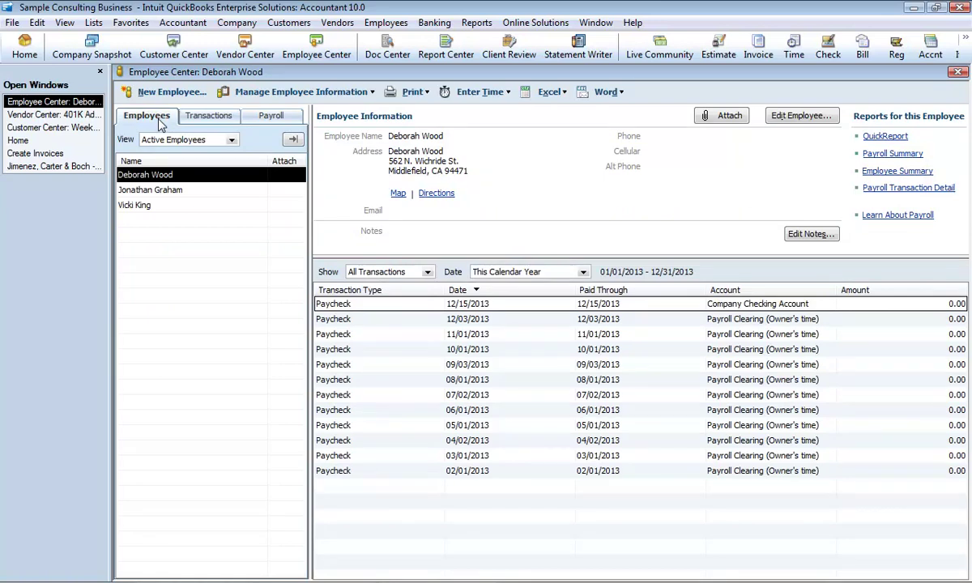
# Step: Review the estimates and invoices in the Customer Center's transactions and return to the customers and jobs list
pyautogui.click(193, 54)
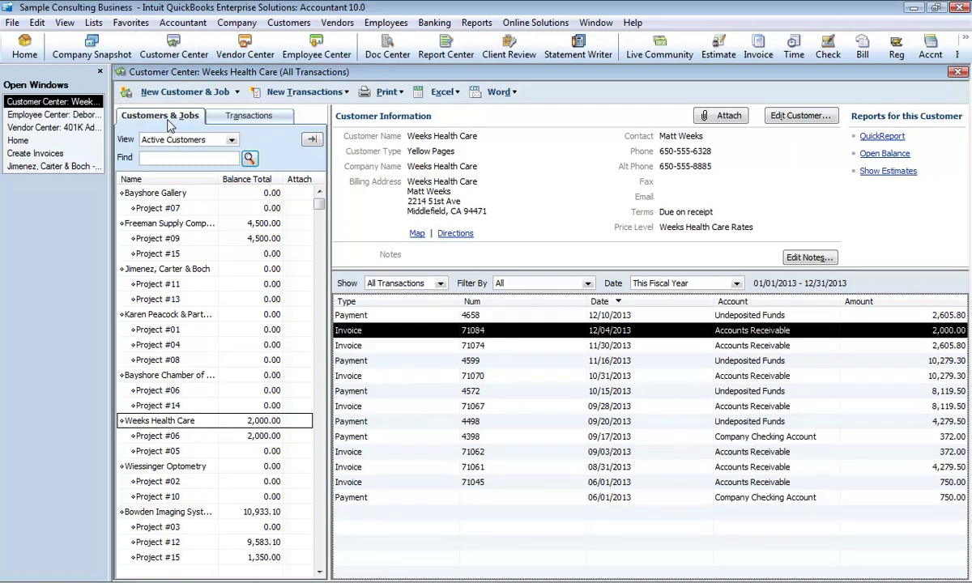
pyautogui.click(246, 122)
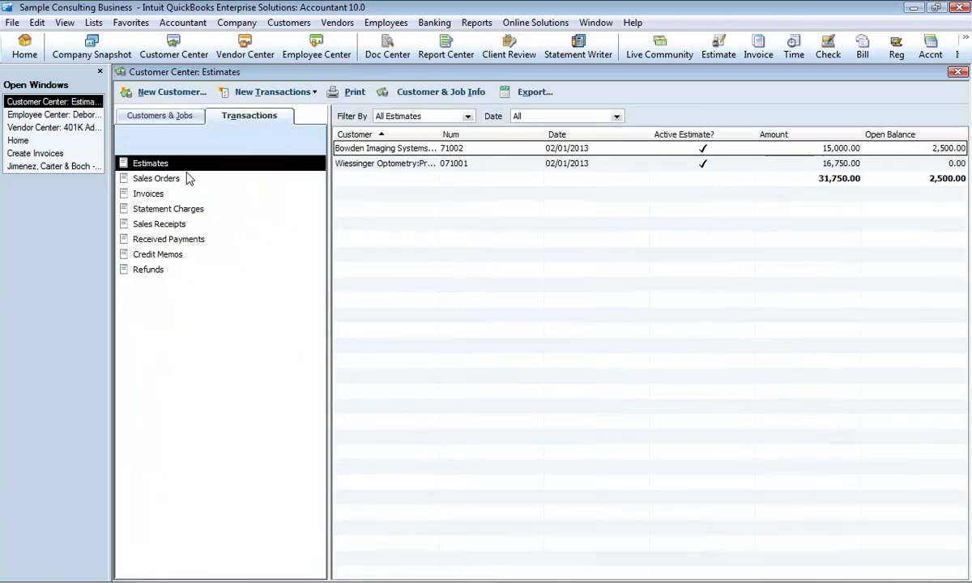
pyautogui.click(149, 194)
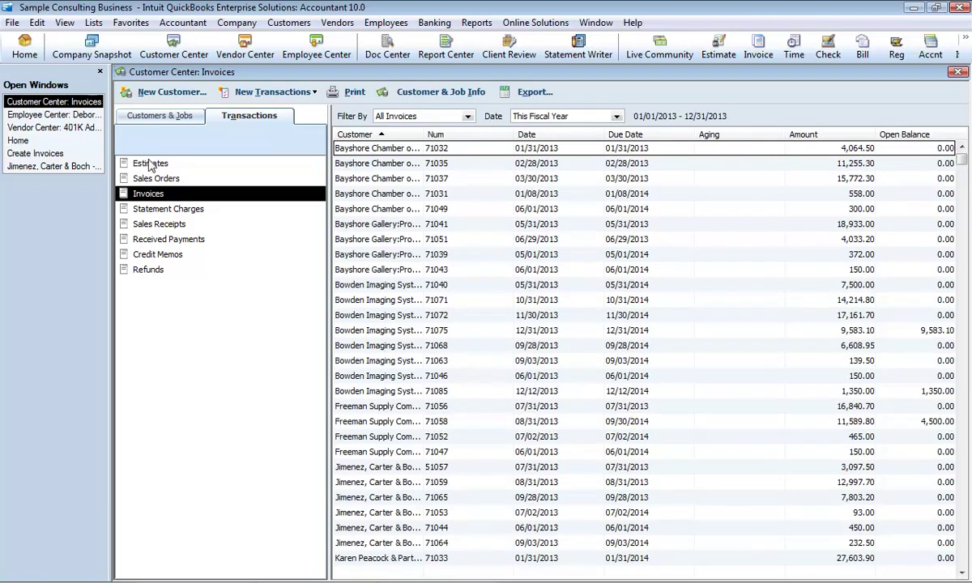
pyautogui.click(159, 116)
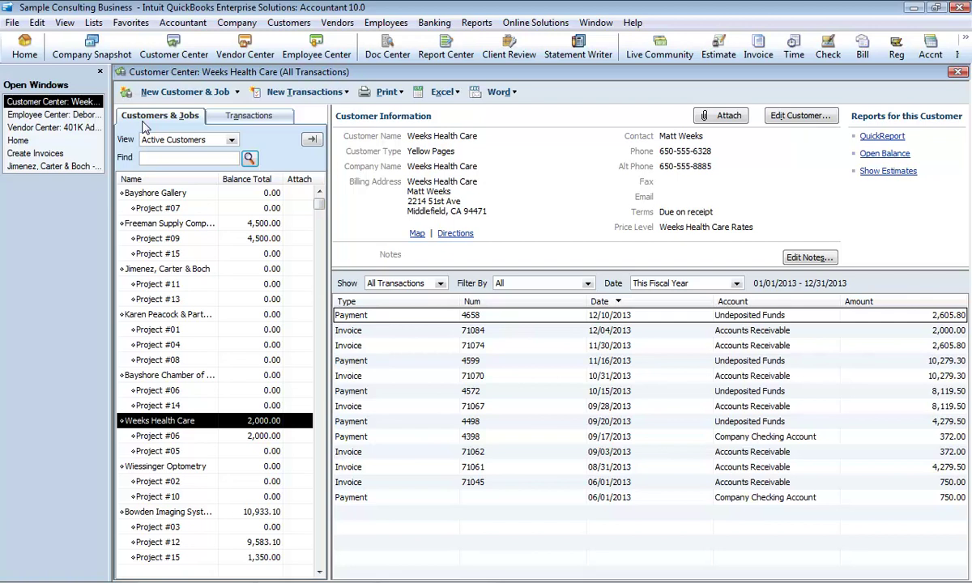
# Step: View the customer list as Customers with Open Balances and All Customers, and set it back to Active Customers
pyautogui.click(232, 142)
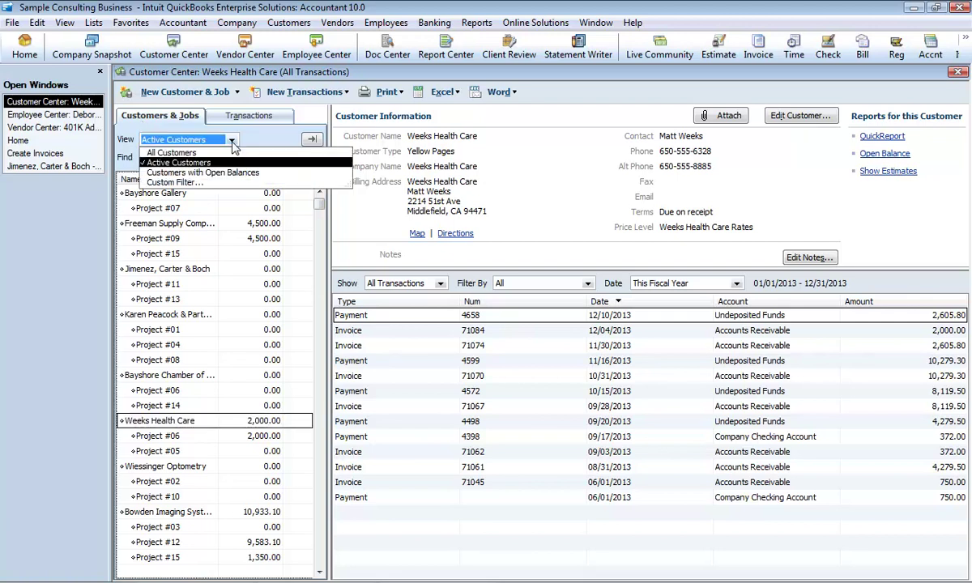
pyautogui.click(189, 145)
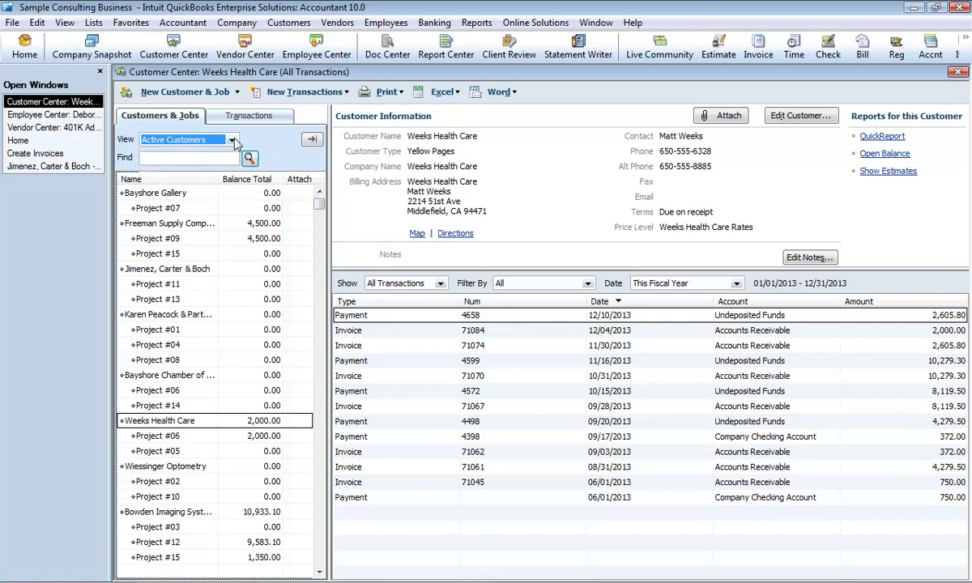
pyautogui.click(231, 142)
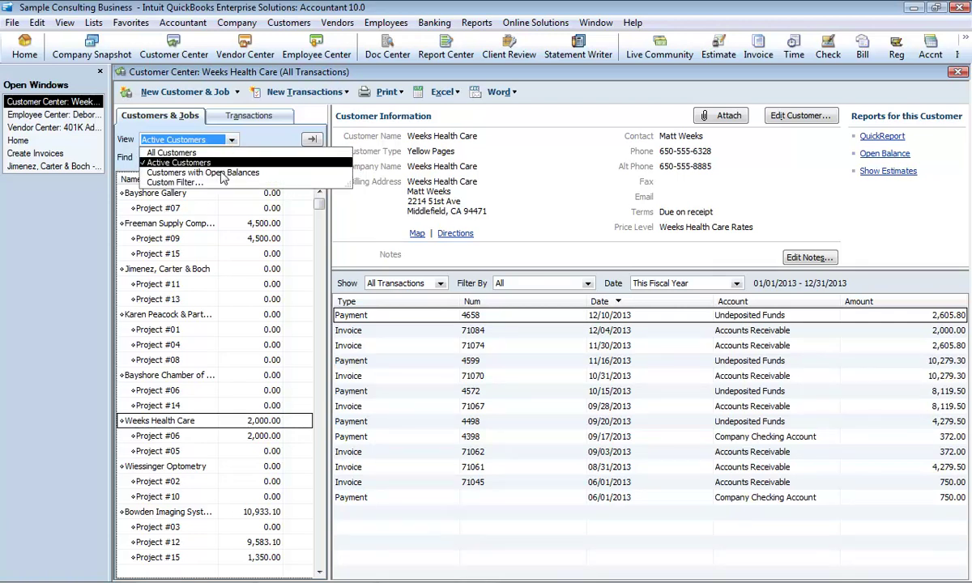
pyautogui.click(224, 173)
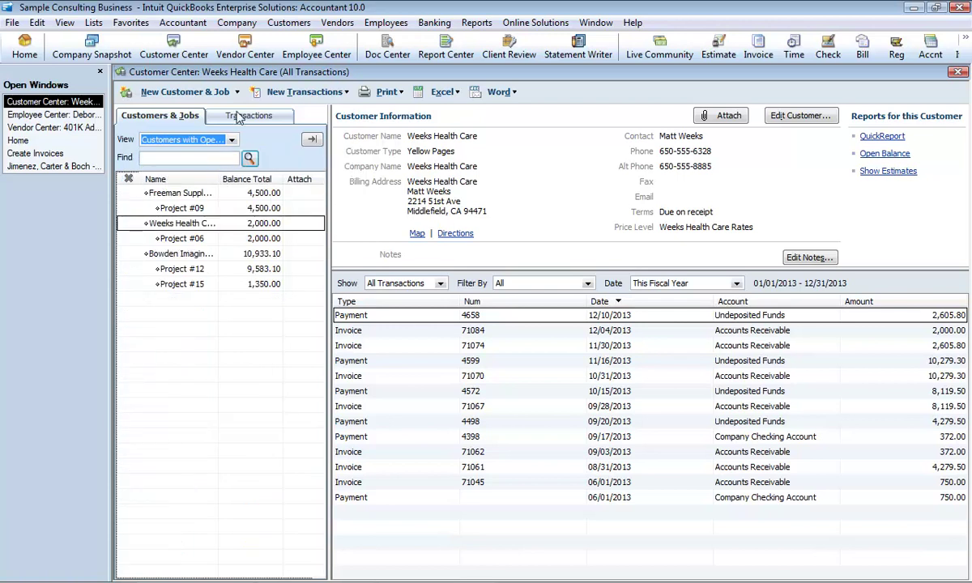
pyautogui.click(224, 140)
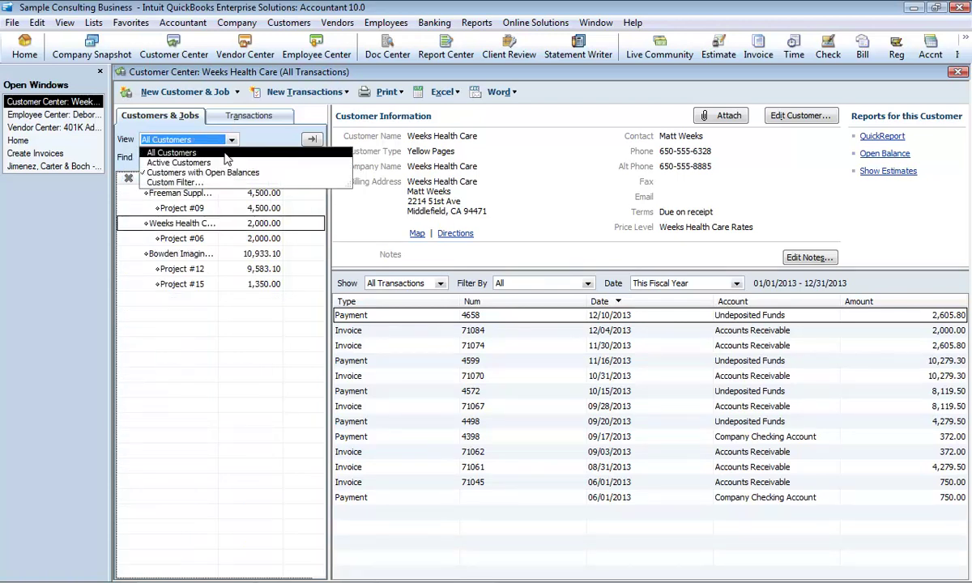
pyautogui.click(226, 153)
pyautogui.click(215, 137)
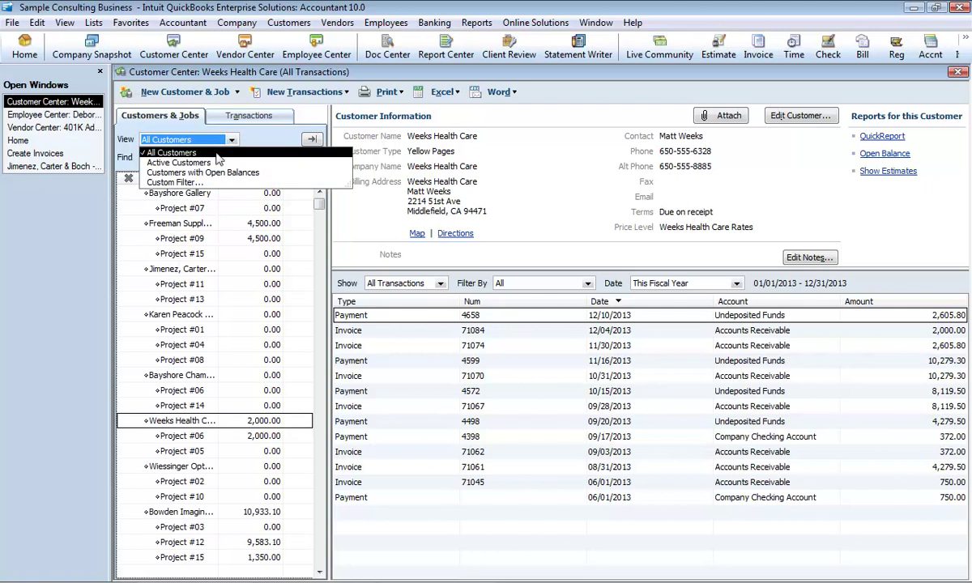
pyautogui.click(215, 162)
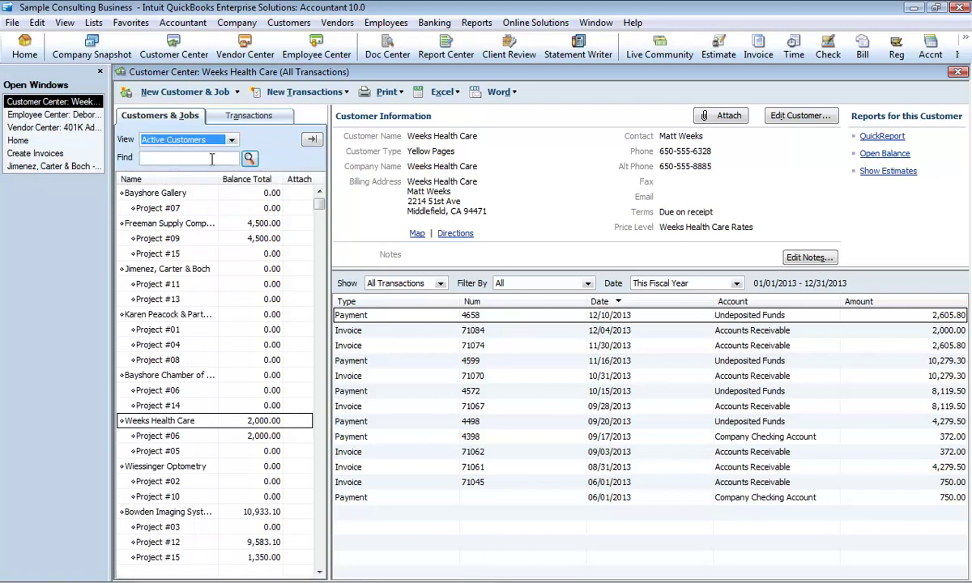
# Step: Filter the Customer Center's invoice transactions to show only Open Invoices
pyautogui.click(240, 116)
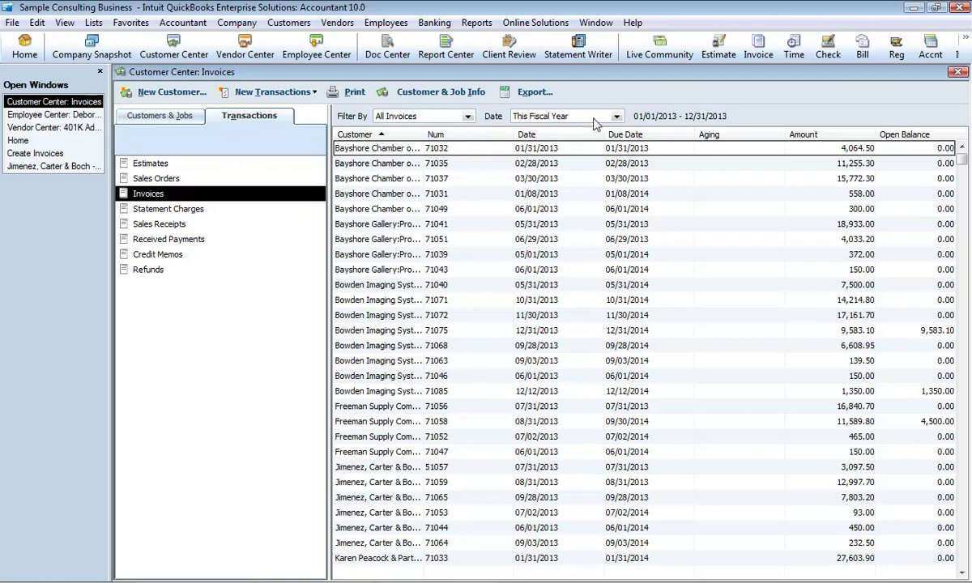
pyautogui.click(467, 116)
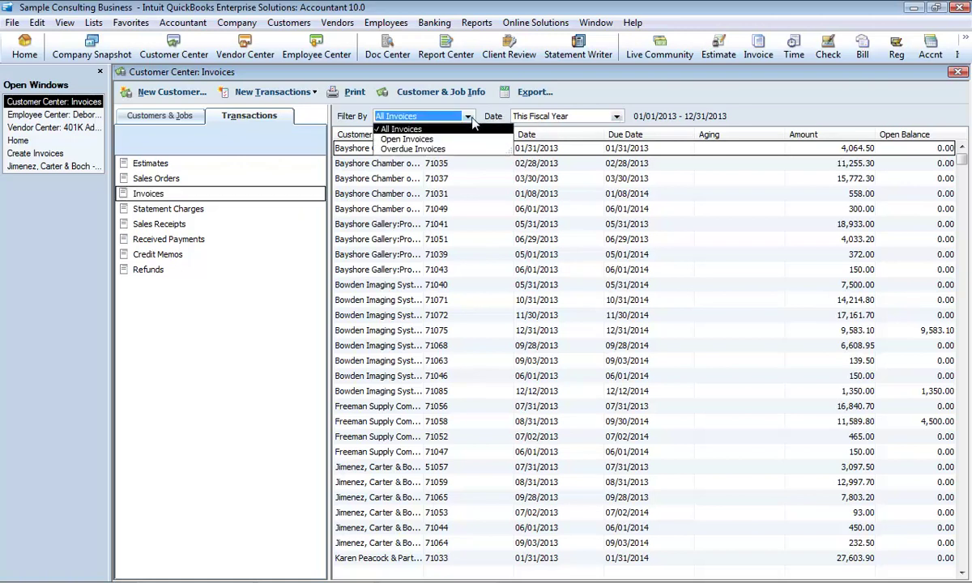
pyautogui.click(434, 140)
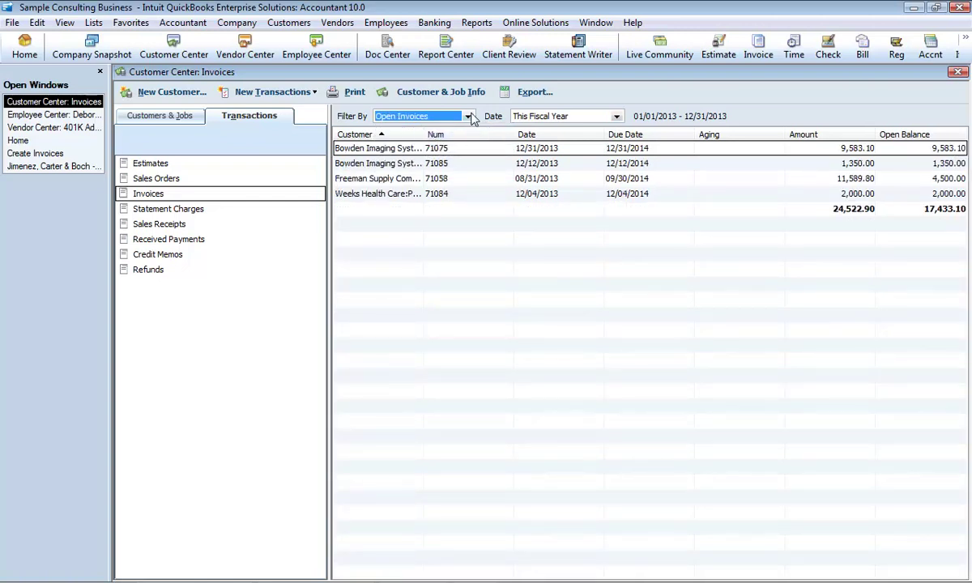
# Step: Filter the Customer Center's invoices by Overdue Invoices and set the filter back to All Invoices
pyautogui.click(445, 116)
pyautogui.click(447, 149)
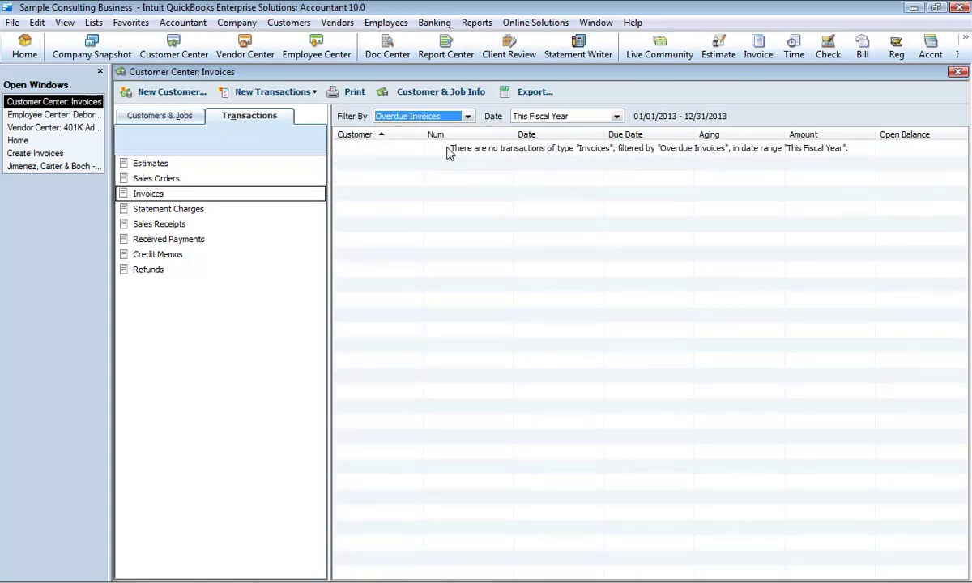
pyautogui.click(436, 113)
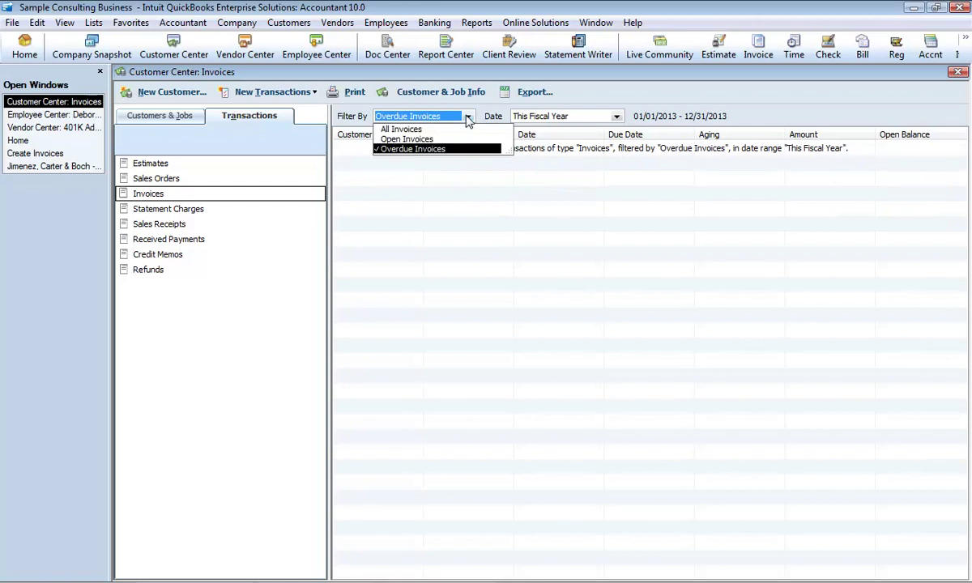
pyautogui.click(450, 129)
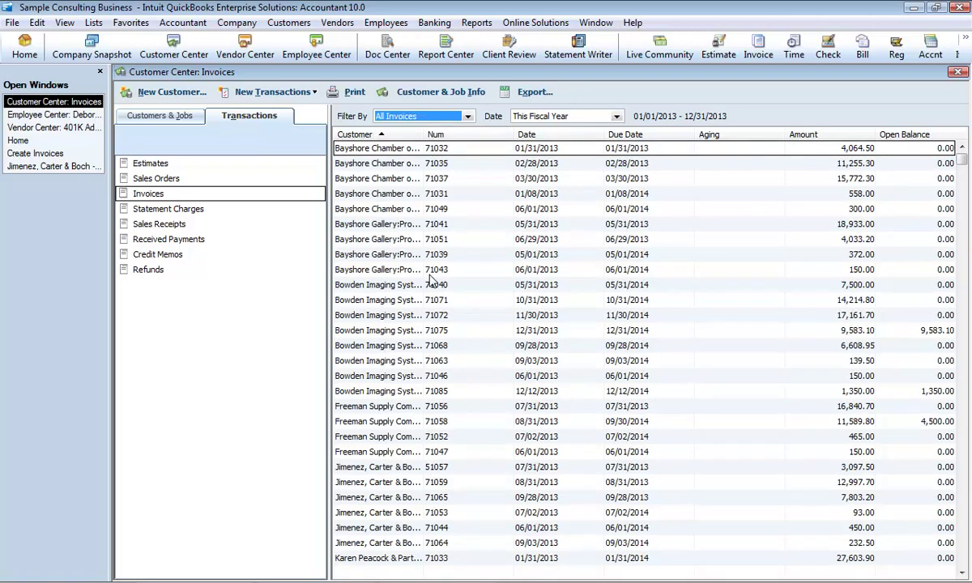
# Step: Open the Create Invoices form from the home page's Invoices options and return to the home page
pyautogui.click(18, 55)
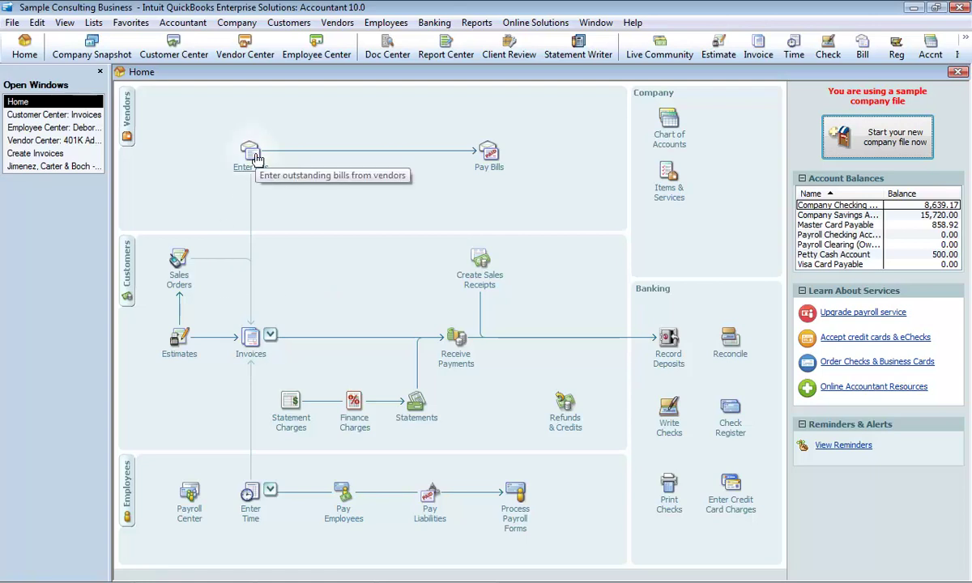
pyautogui.click(253, 338)
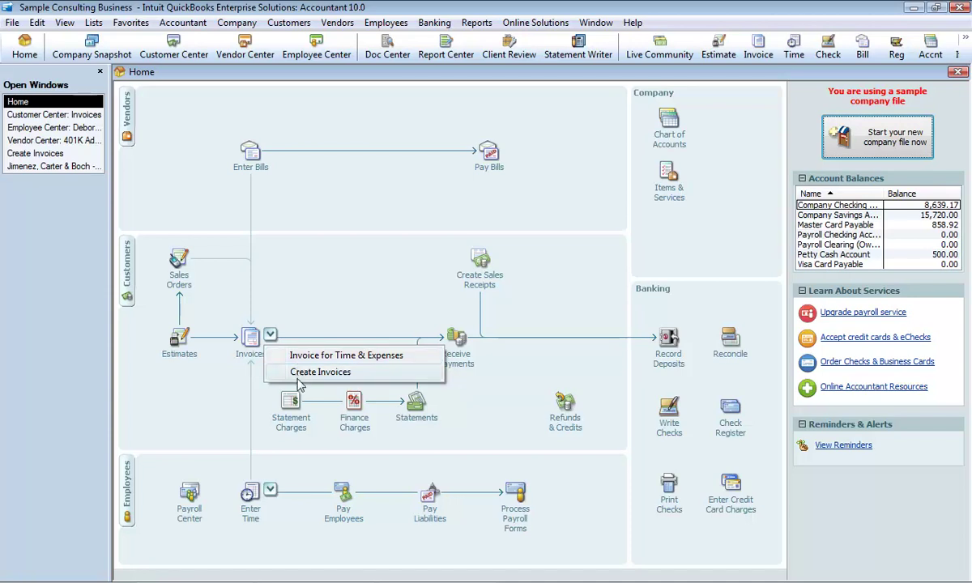
pyautogui.click(320, 372)
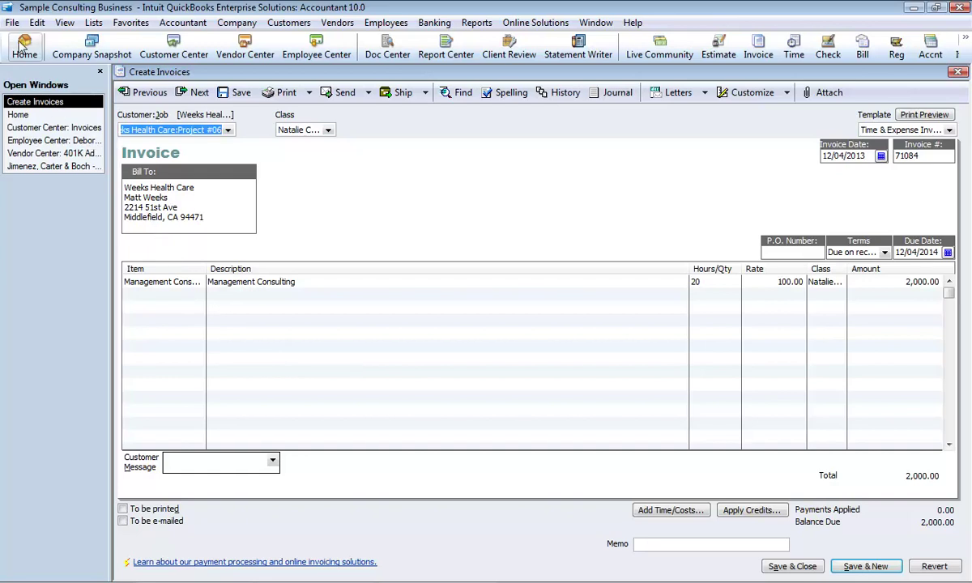
pyautogui.click(24, 48)
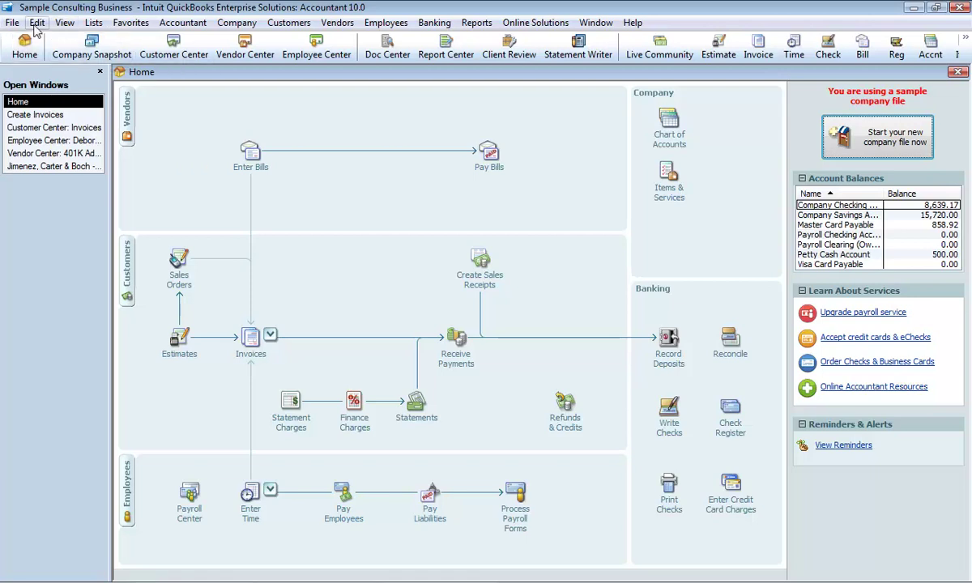
# Step: Enable Show Coach window and features in the personal Desktop View preferences and apply the change
pyautogui.click(37, 23)
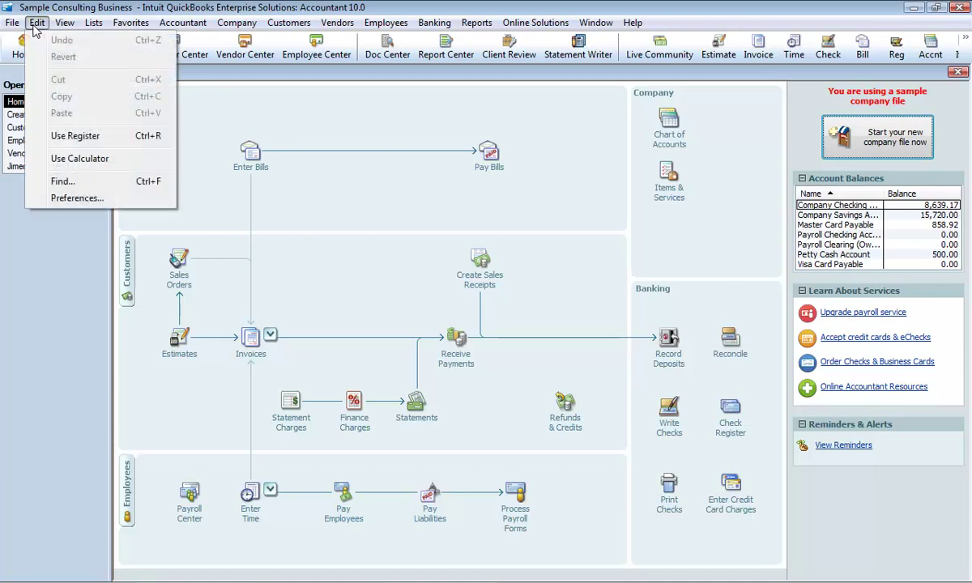
pyautogui.click(57, 199)
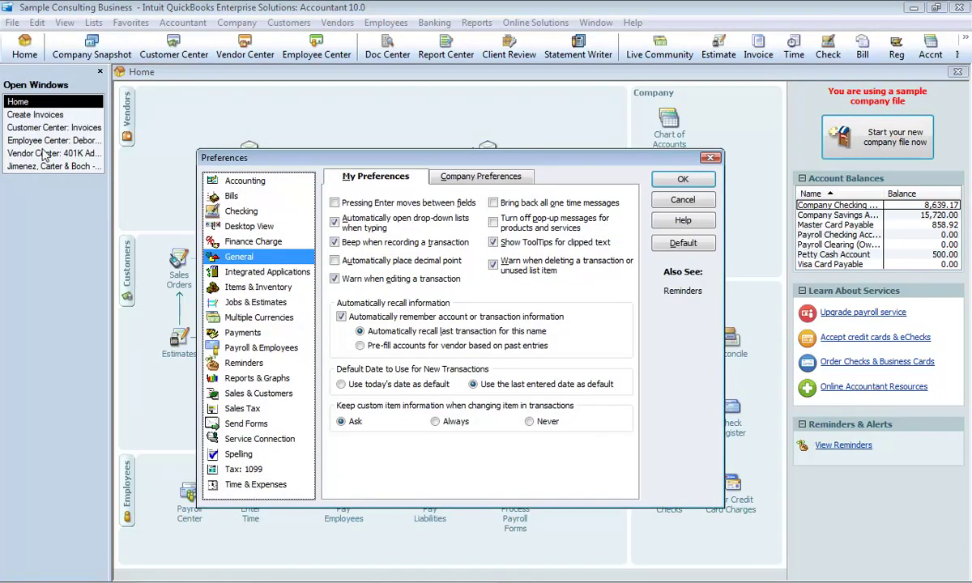
pyautogui.click(239, 227)
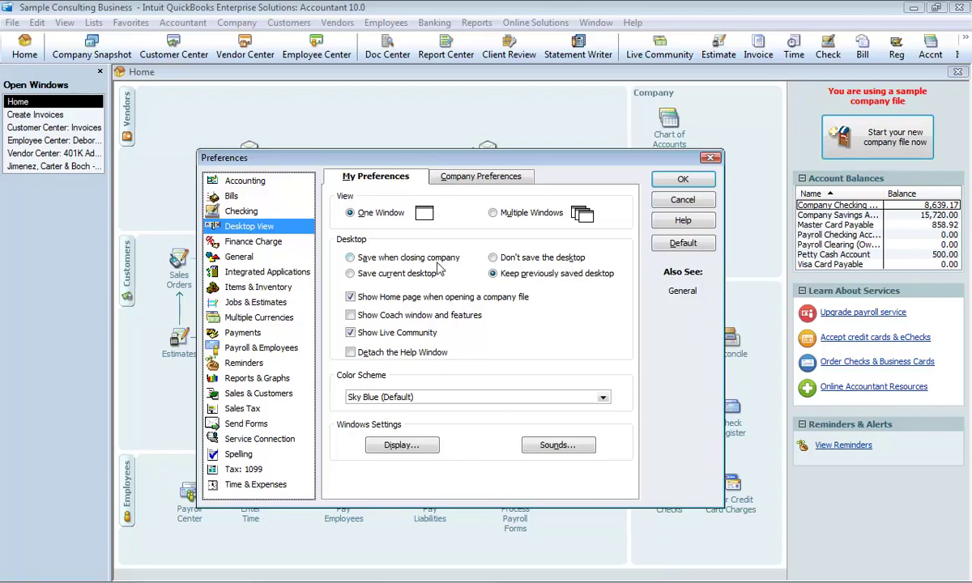
pyautogui.click(350, 315)
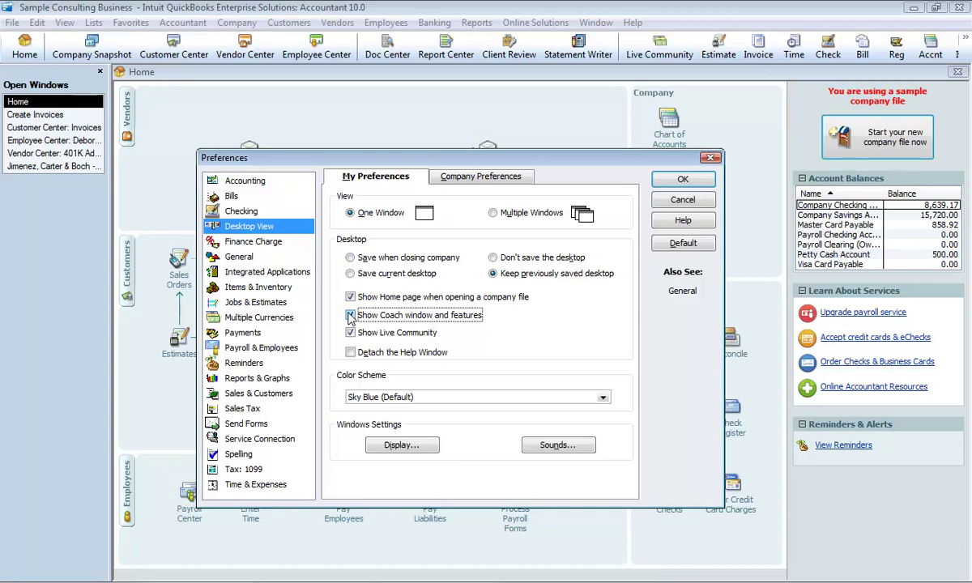
pyautogui.click(656, 186)
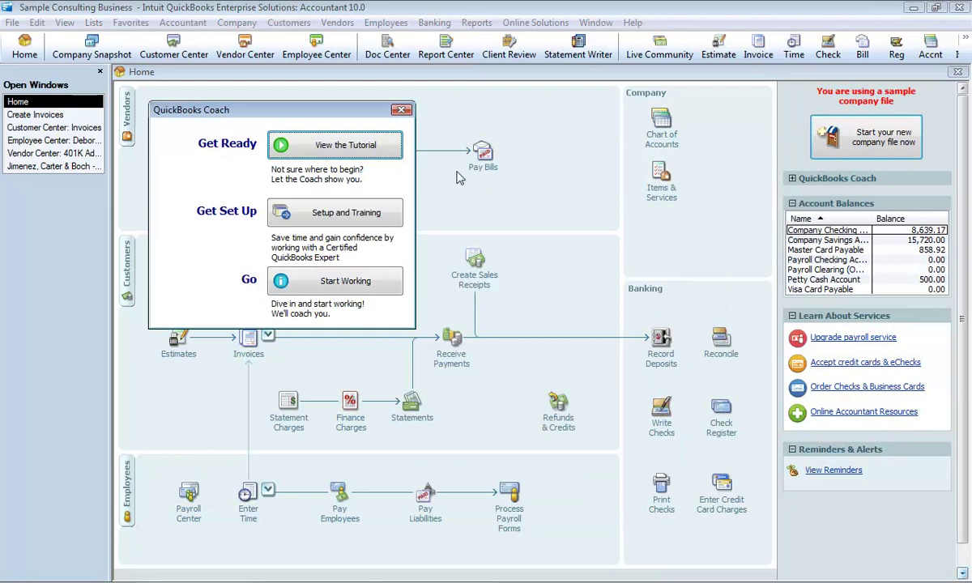
# Step: Explore the Sales Orders workflow with the home page's Coach tips, and hide the tips and the Coach window
pyautogui.click(331, 290)
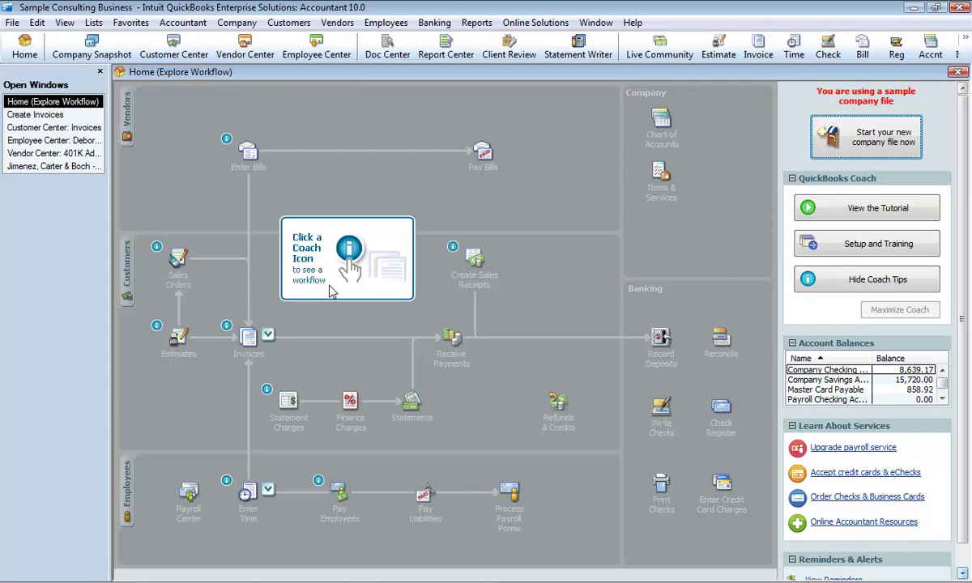
pyautogui.moveTo(455, 247)
pyautogui.moveTo(228, 142)
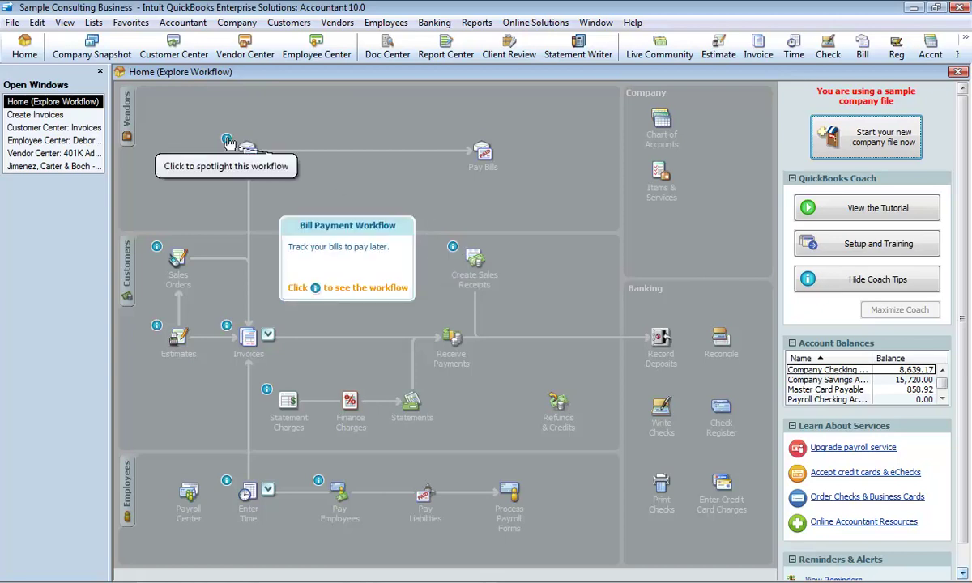
pyautogui.click(156, 246)
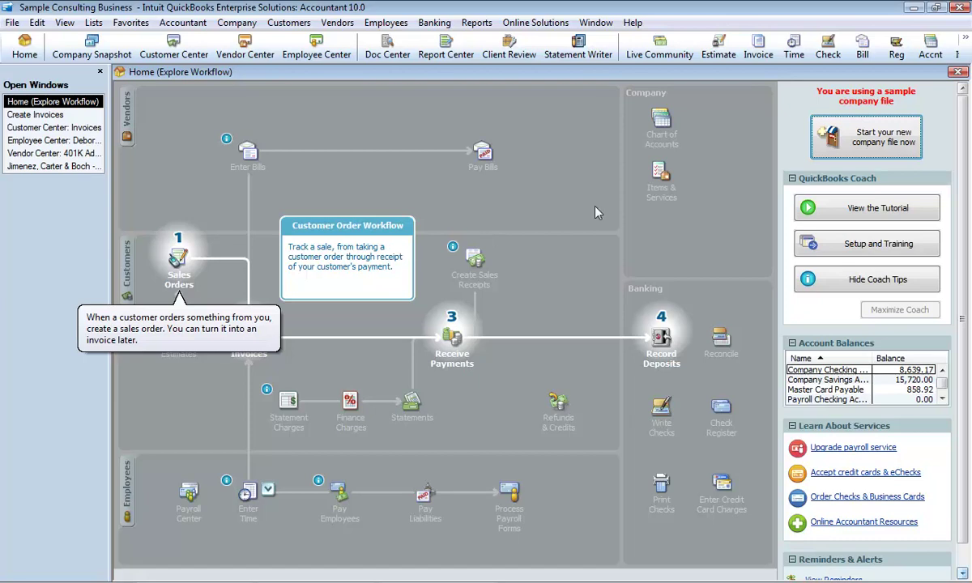
pyautogui.click(878, 282)
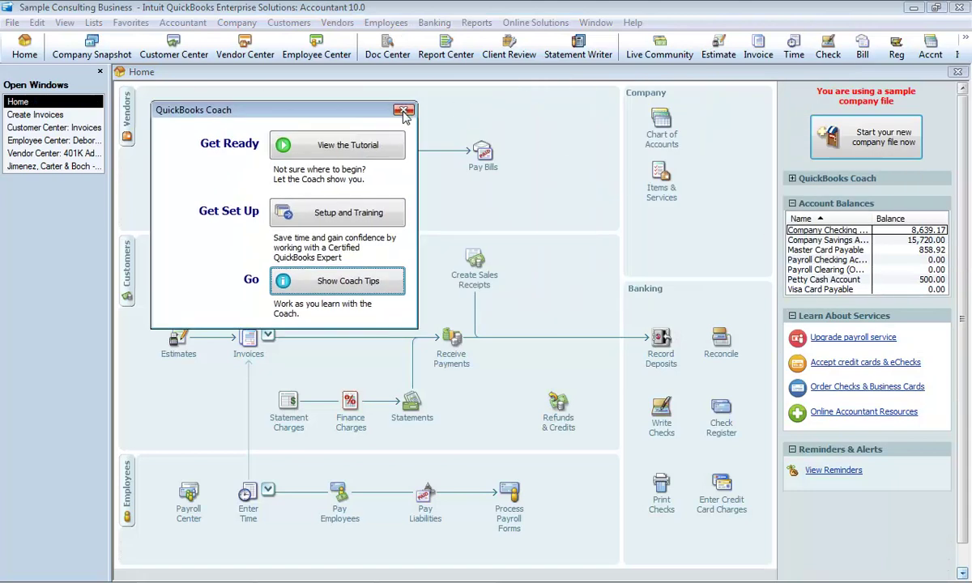
pyautogui.moveTo(379, 104); pyautogui.dragTo(405, 118)
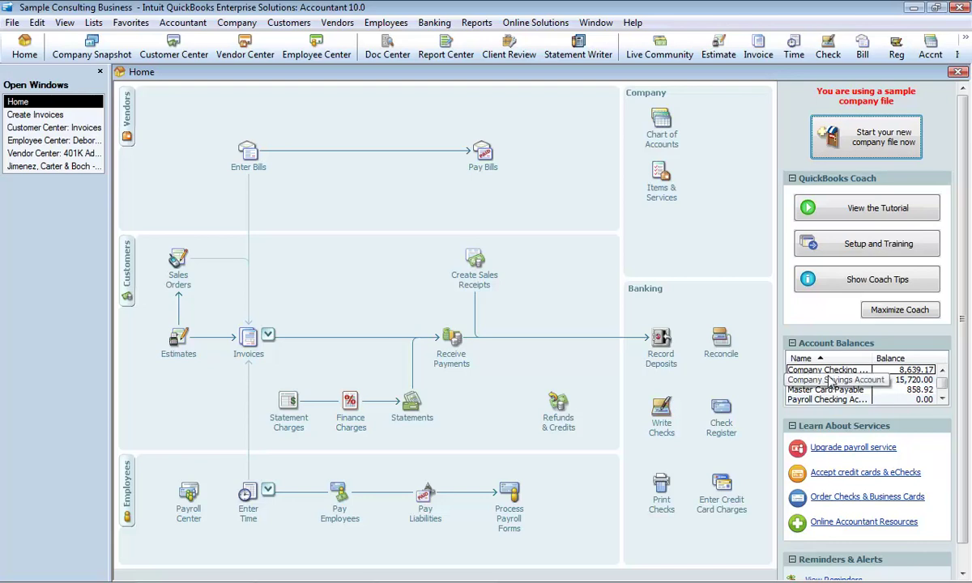
# Step: Review the Company Checking Account register from the account balances, close it, and collapse the Account Balances section
pyautogui.doubleClick(829, 371)
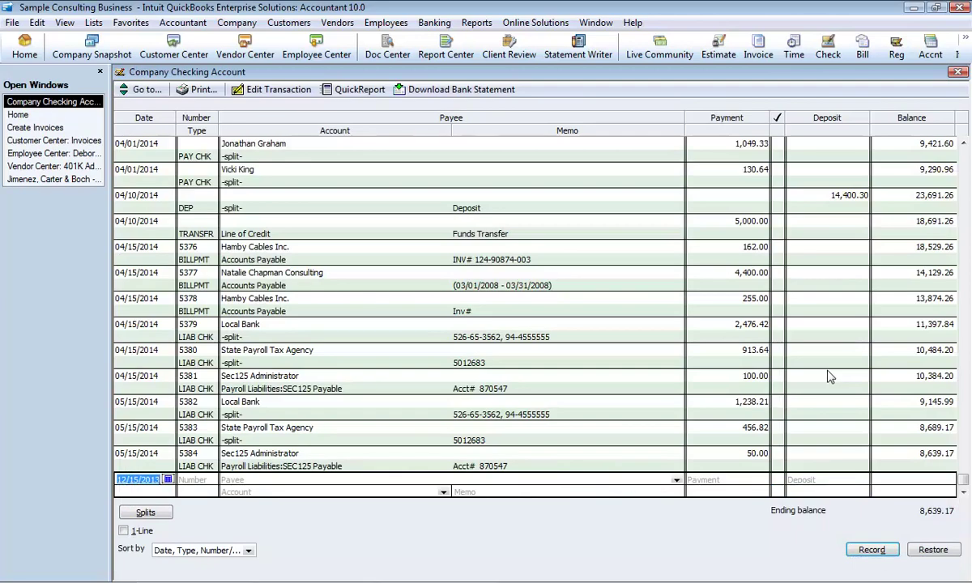
pyautogui.click(958, 74)
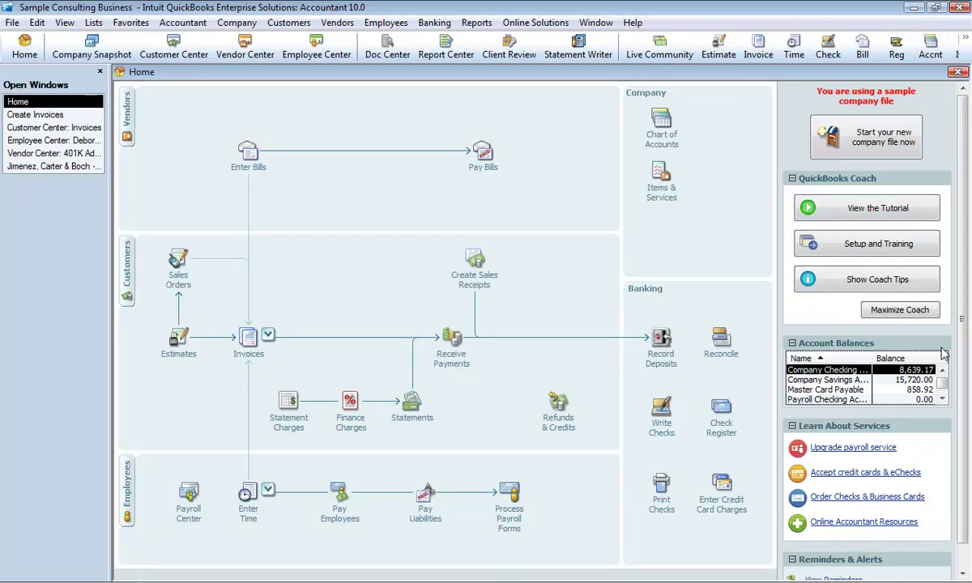
pyautogui.click(793, 345)
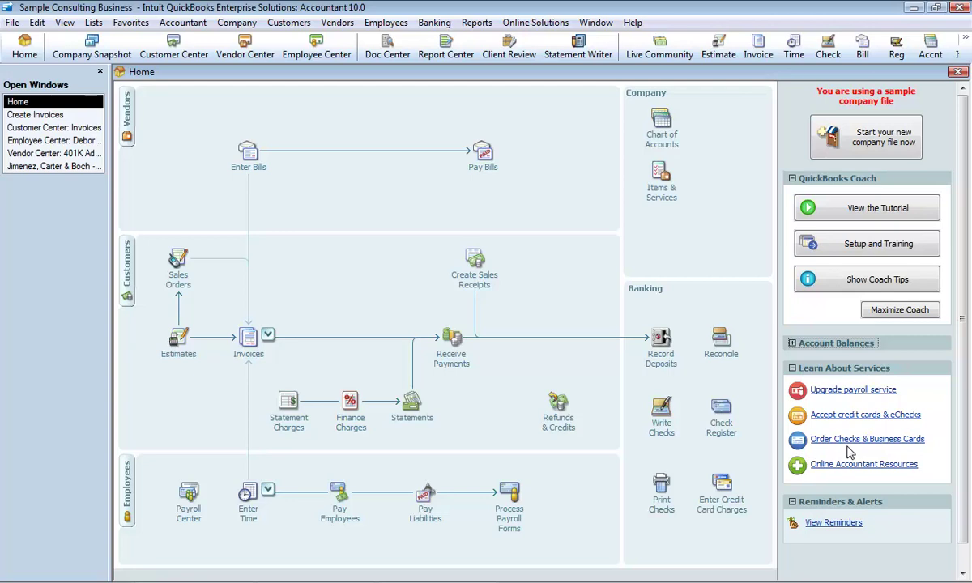
# Step: Open and close the Upgrade payroll service page, and collapse the Reminders & Alerts and Learn About Services sections
pyautogui.click(834, 392)
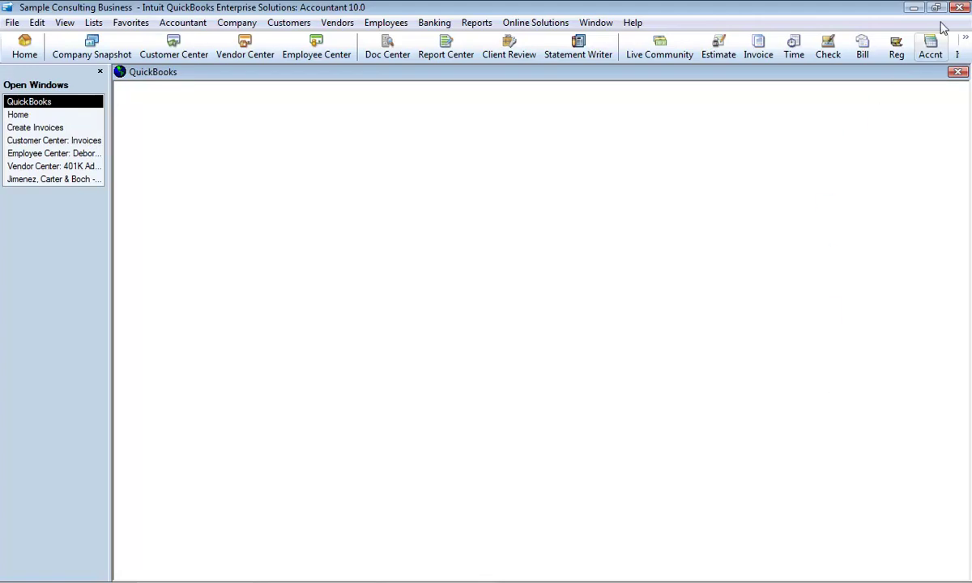
pyautogui.click(959, 72)
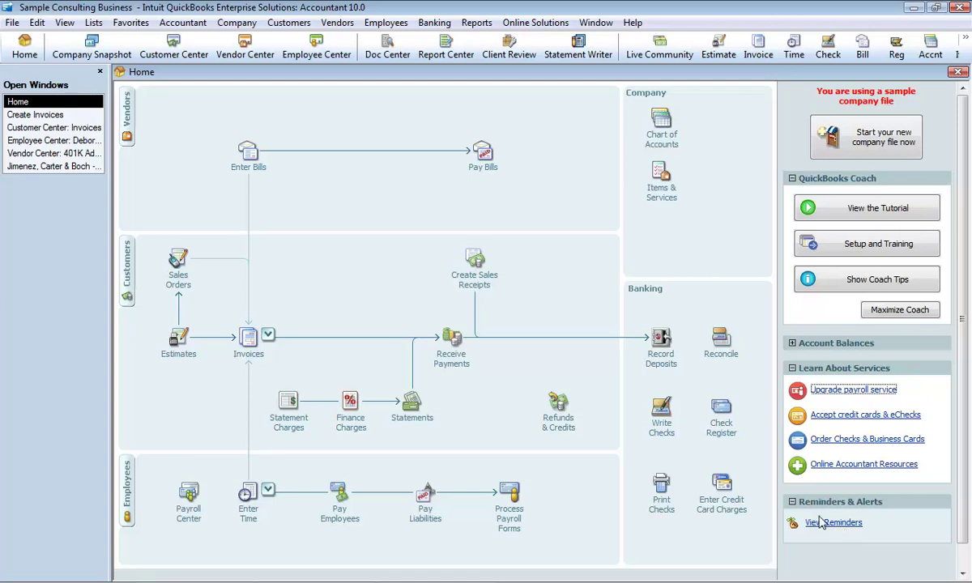
pyautogui.click(791, 502)
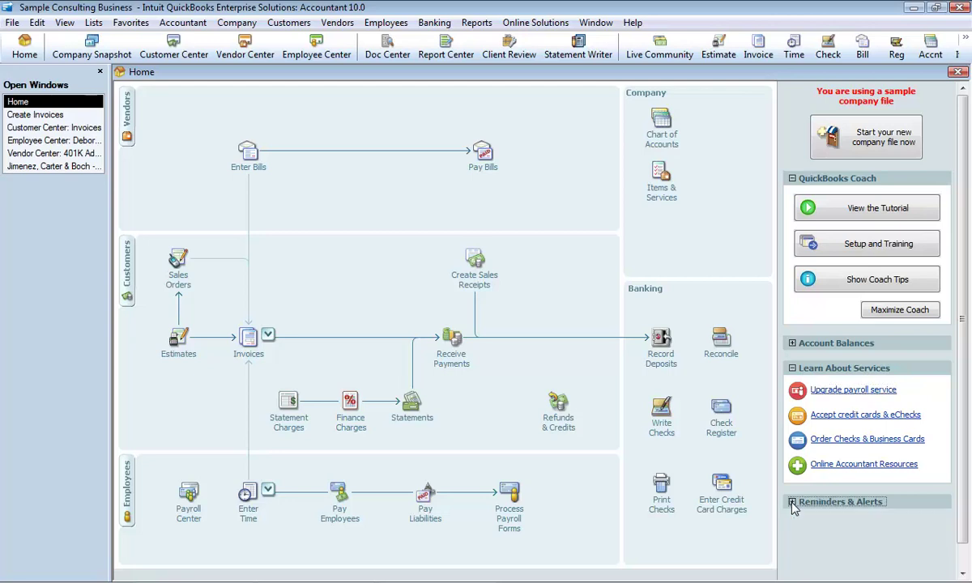
pyautogui.click(792, 369)
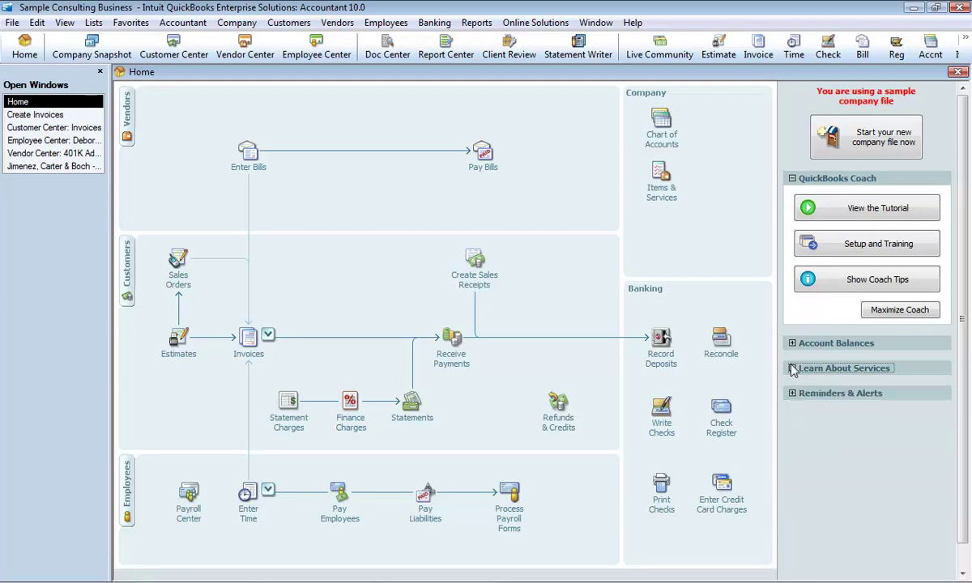